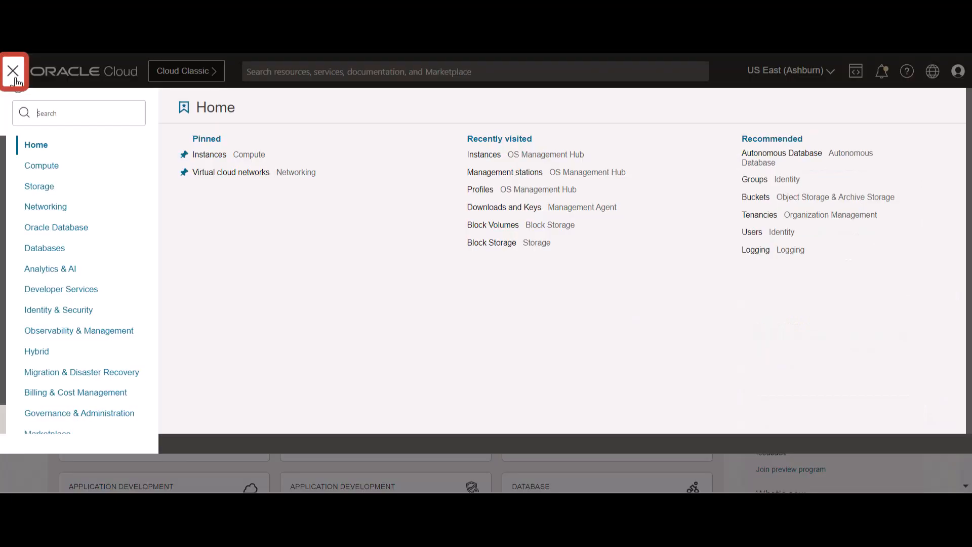
Open the Software sources page of OS Management Hub and start adding a vendor software source
{"action": "left_click", "coordinate": [98, 332]}
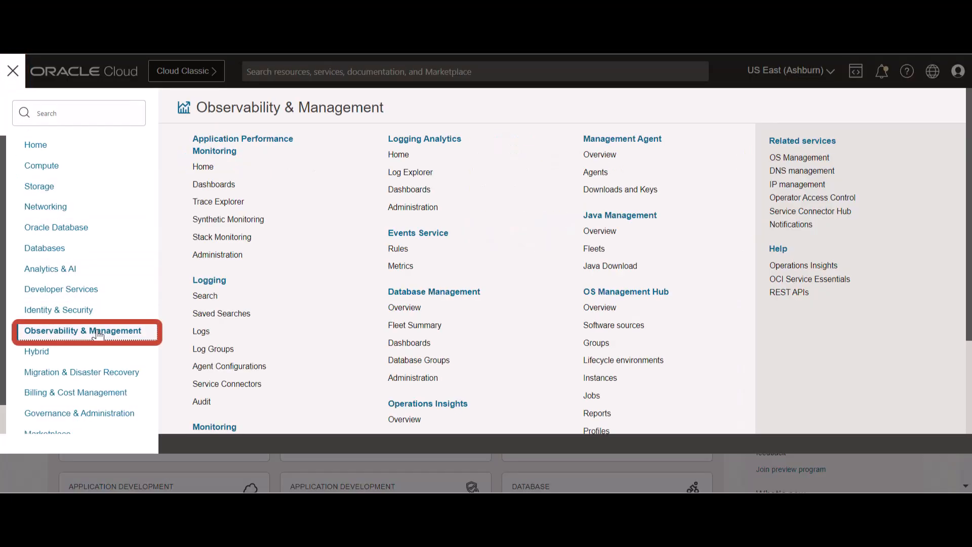
{"action": "left_click", "coordinate": [677, 333]}
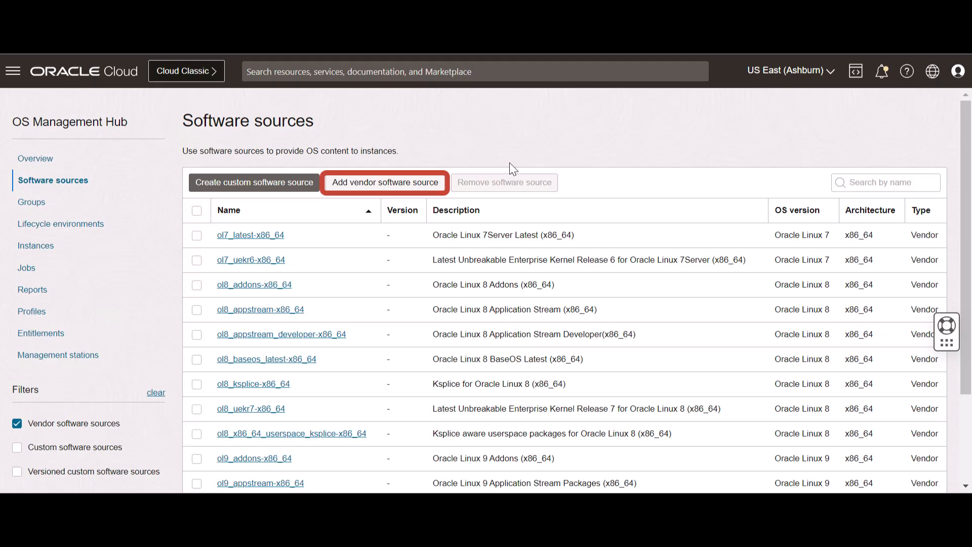
{"action": "left_click", "coordinate": [430, 184]}
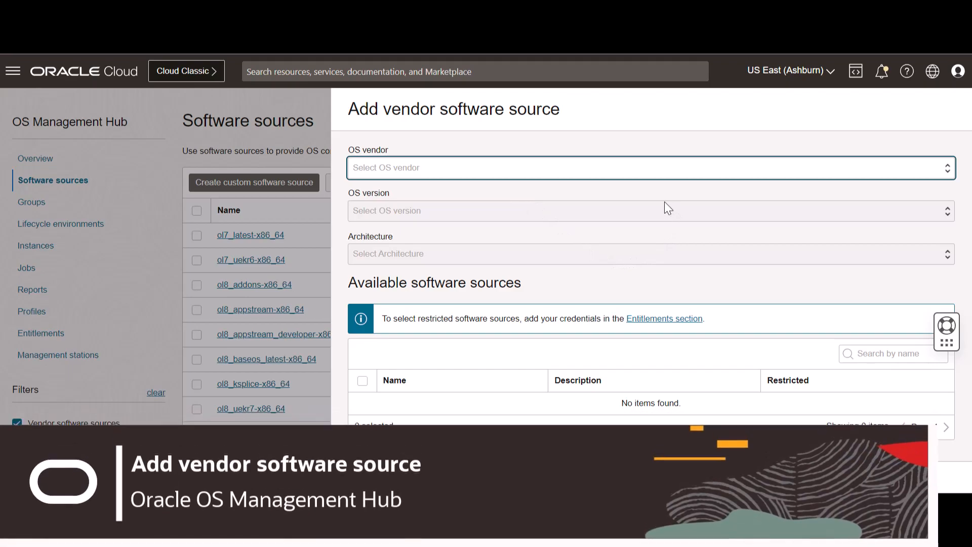
Set the vendor source criteria to OS vendor Oracle, OS version Oracle Linux 9 and architecture x86_64
{"action": "left_click", "coordinate": [650, 172]}
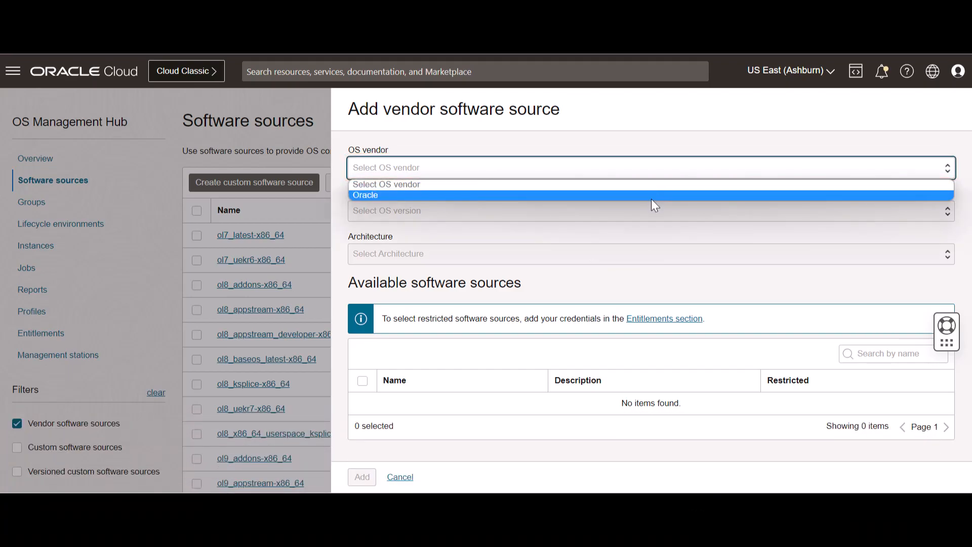
{"action": "left_click", "coordinate": [651, 196]}
{"action": "left_click", "coordinate": [648, 212]}
{"action": "left_click", "coordinate": [634, 260]}
{"action": "left_click", "coordinate": [628, 258]}
{"action": "left_click", "coordinate": [593, 276]}
Add the ol9_baseos_developer-x86_64 vendor software source from the available sources
{"action": "scroll", "coordinate": [652, 290], "scroll_direction": "down", "scroll_amount": 3}
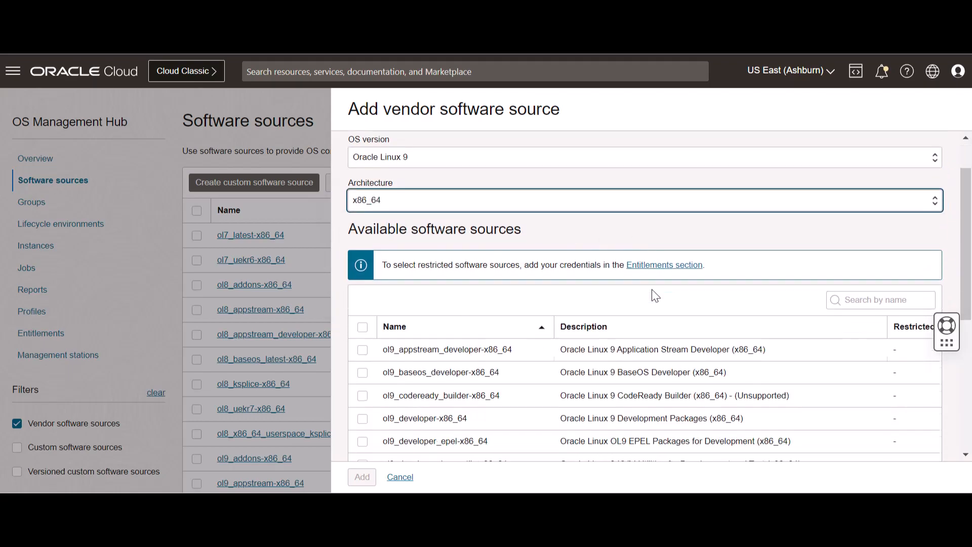
{"action": "scroll", "coordinate": [674, 299], "scroll_direction": "down", "scroll_amount": 5}
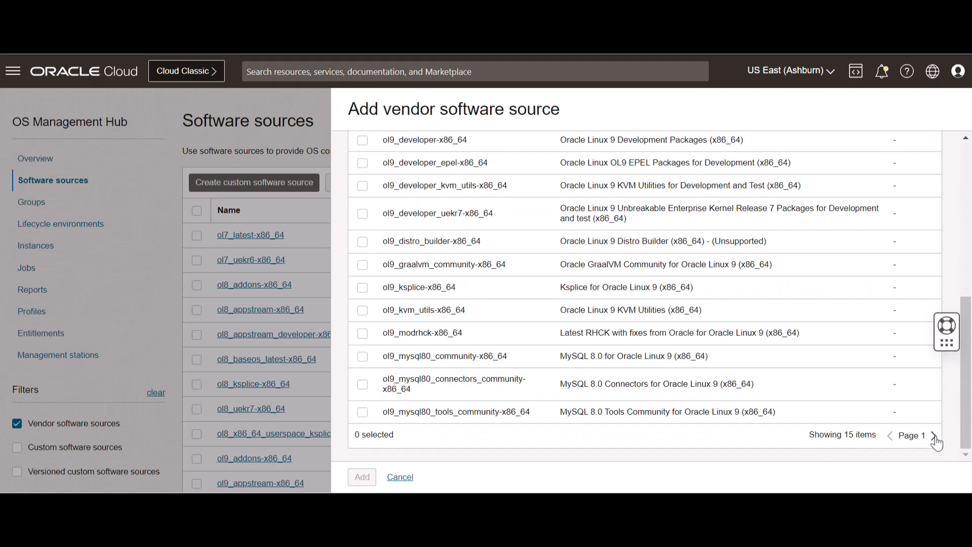
{"action": "scroll", "coordinate": [681, 326], "scroll_direction": "up", "scroll_amount": 3}
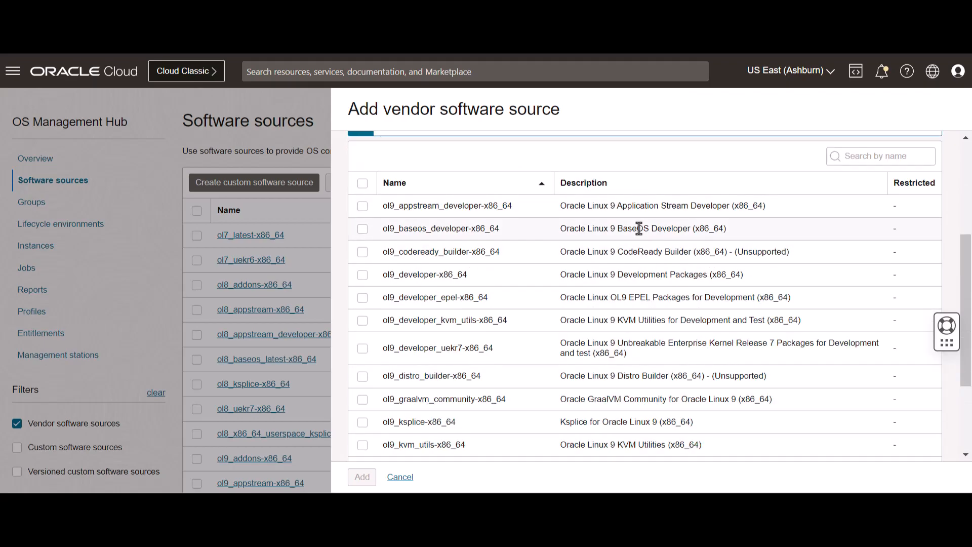
{"action": "left_click", "coordinate": [362, 230]}
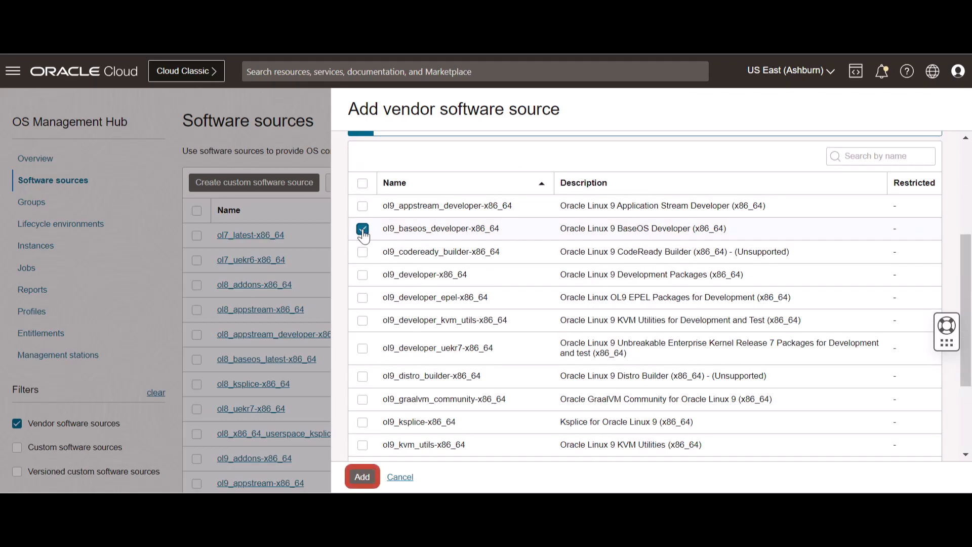
{"action": "left_click", "coordinate": [362, 477]}
{"action": "scroll", "coordinate": [564, 289], "scroll_direction": "down", "scroll_amount": 3}
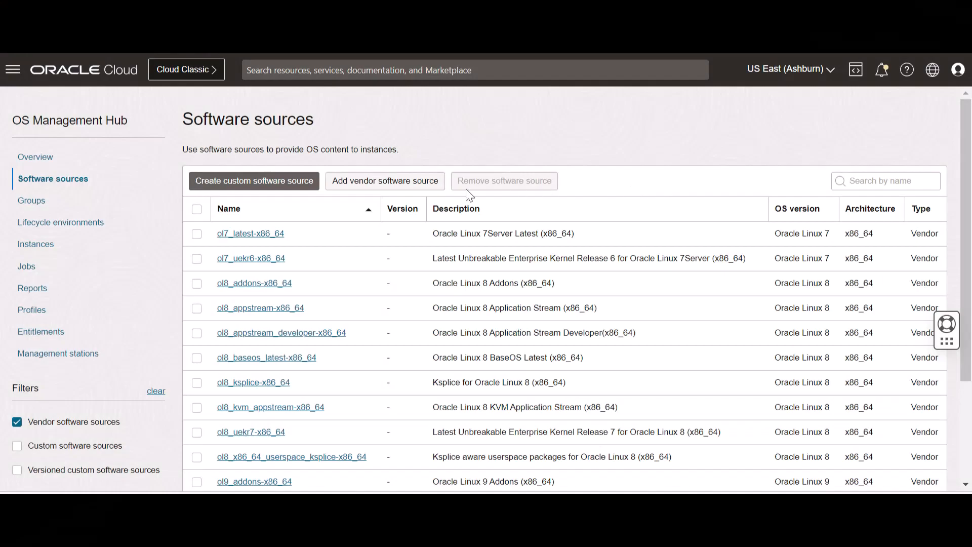
Start a custom software source named oracle_linux_8_kvm_host with the description "Virt host for kvm guests", keeping automatic content updates off
{"action": "left_click", "coordinate": [285, 183]}
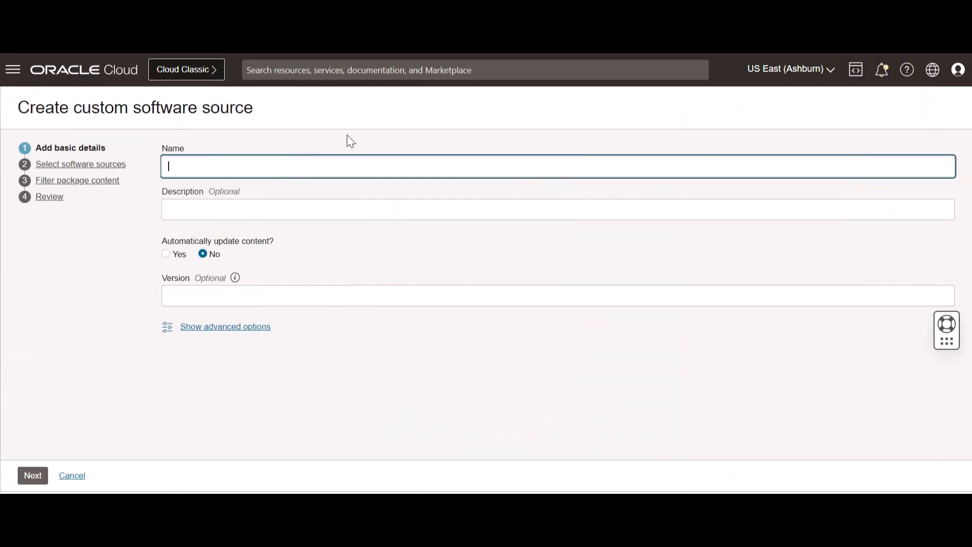
{"action": "type", "text": "oracle_"}
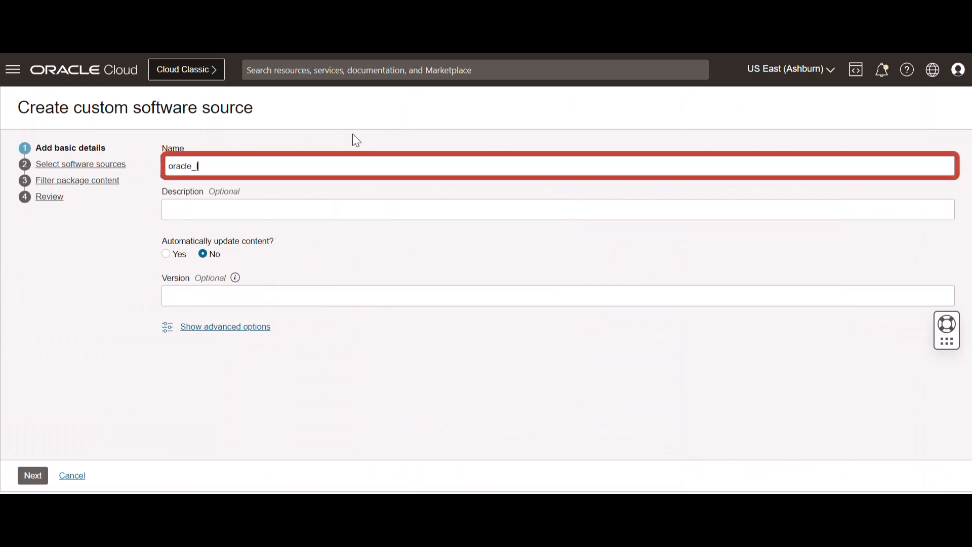
{"action": "type", "text": "linux_8_kvm_host"}
{"action": "key", "text": "Tab"}
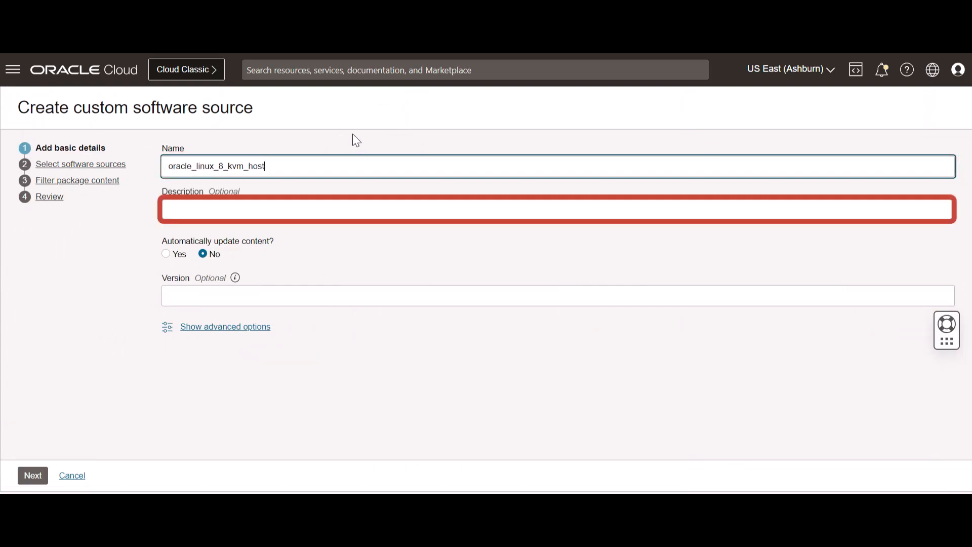
{"action": "type", "text": "Virt host for kvm guests"}
{"action": "left_click", "coordinate": [351, 252]}
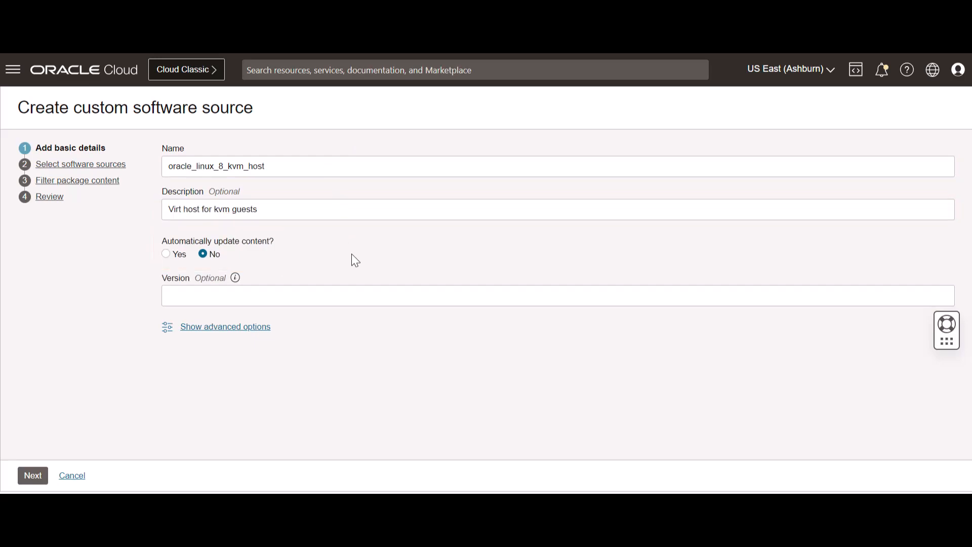
{"action": "left_click", "coordinate": [32, 476]}
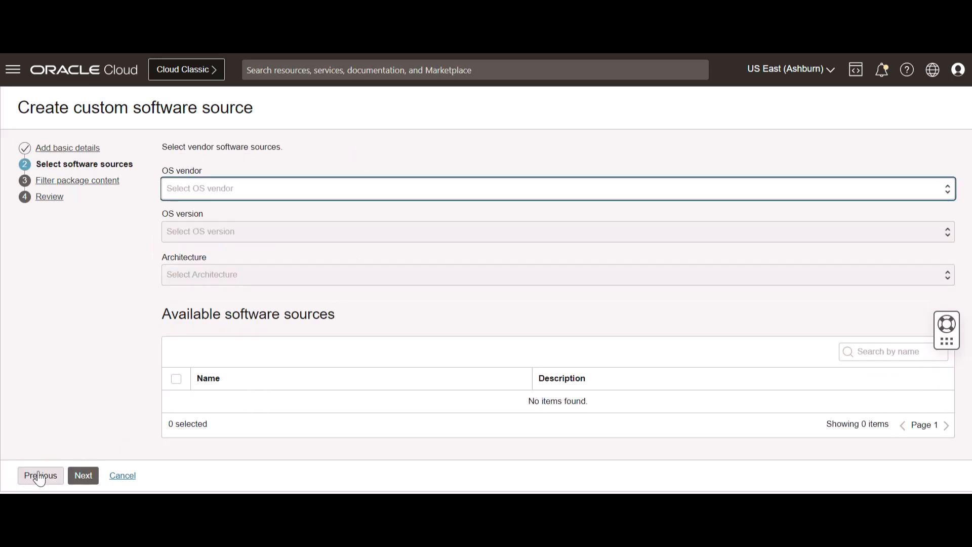
Set the custom source's OS vendor to Oracle, OS version to Oracle Linux 8 and architecture to x86_64
{"action": "left_click", "coordinate": [324, 190]}
{"action": "left_click", "coordinate": [330, 218]}
{"action": "left_click", "coordinate": [322, 231]}
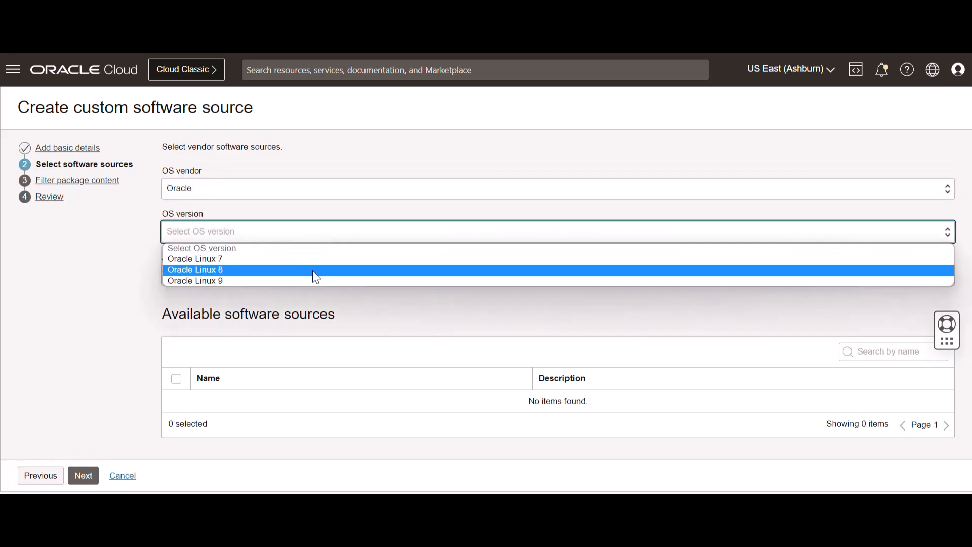
{"action": "left_click", "coordinate": [312, 270]}
{"action": "left_click", "coordinate": [313, 274]}
{"action": "left_click", "coordinate": [309, 301]}
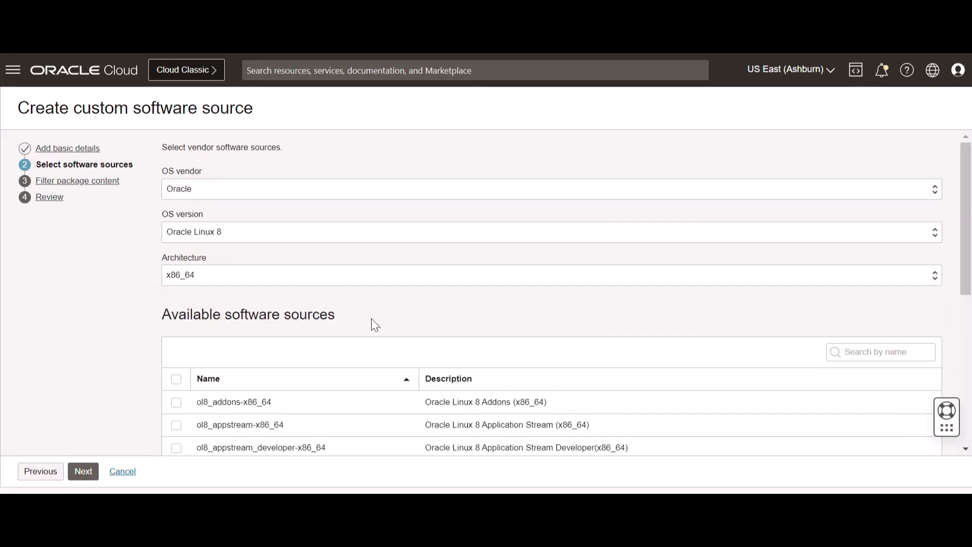
Select the ol8_addons, ol8_appstream, ol8_baseos_latest and ol8_kvm_appstream x86_64 sources and proceed to package filtering
{"action": "scroll", "coordinate": [372, 317], "scroll_direction": "down", "scroll_amount": 5}
{"action": "scroll", "coordinate": [368, 318], "scroll_direction": "up", "scroll_amount": 2}
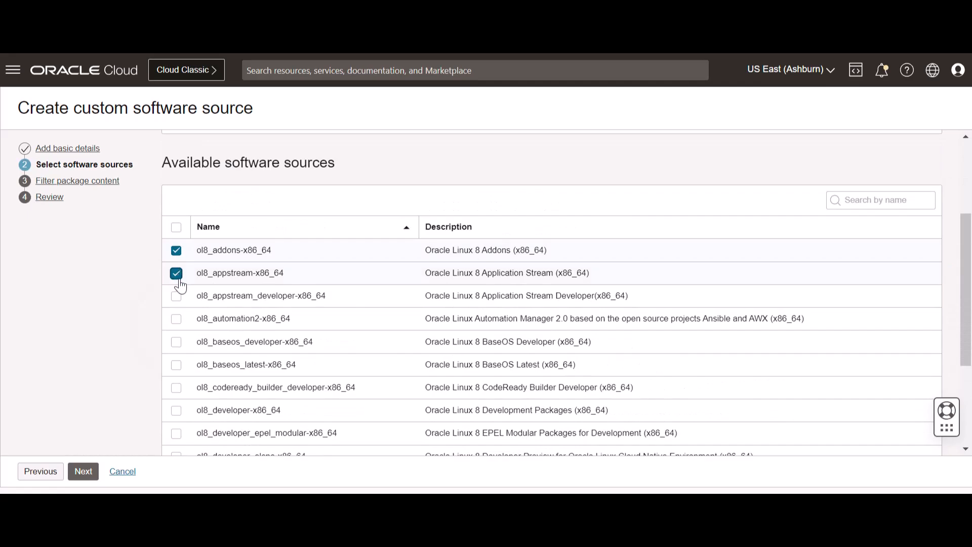
{"action": "left_click", "coordinate": [176, 365]}
{"action": "scroll", "coordinate": [176, 375], "scroll_direction": "down", "scroll_amount": 3}
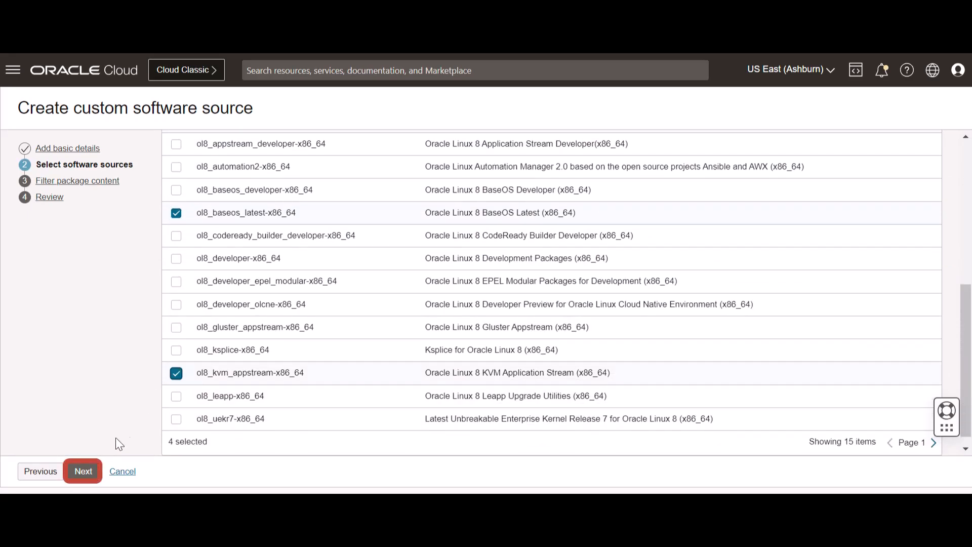
{"action": "left_click", "coordinate": [83, 472]}
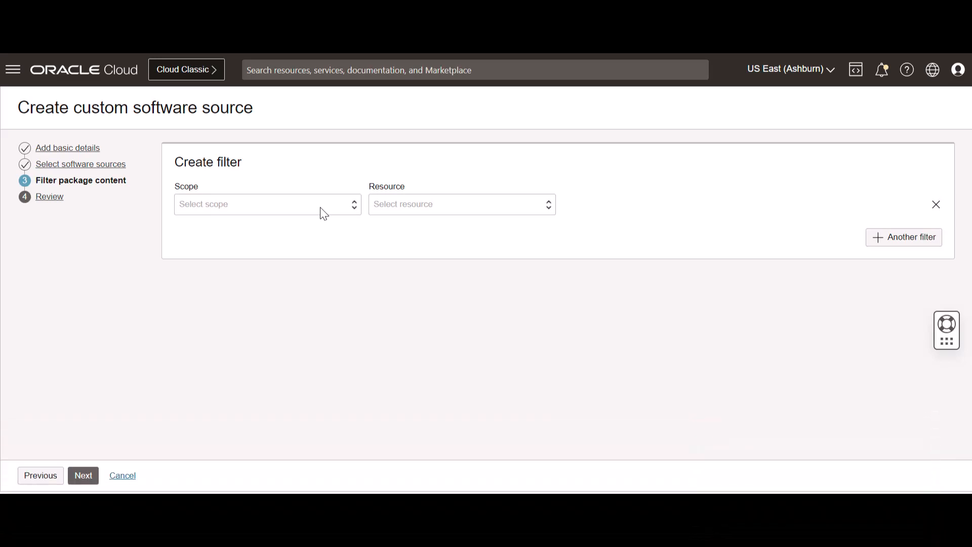
Create a filter that includes the package group Virtualization Host
{"action": "left_click", "coordinate": [321, 209]}
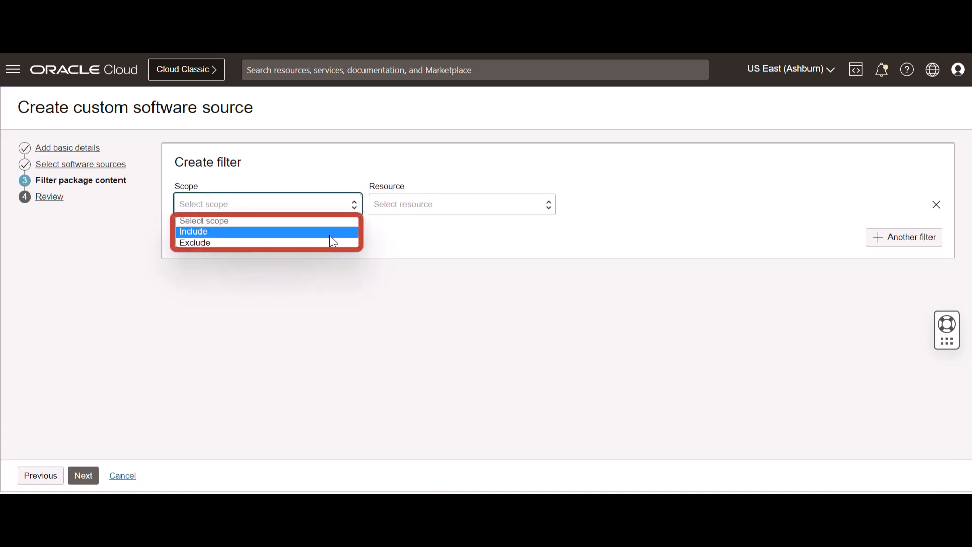
{"action": "left_click", "coordinate": [329, 233]}
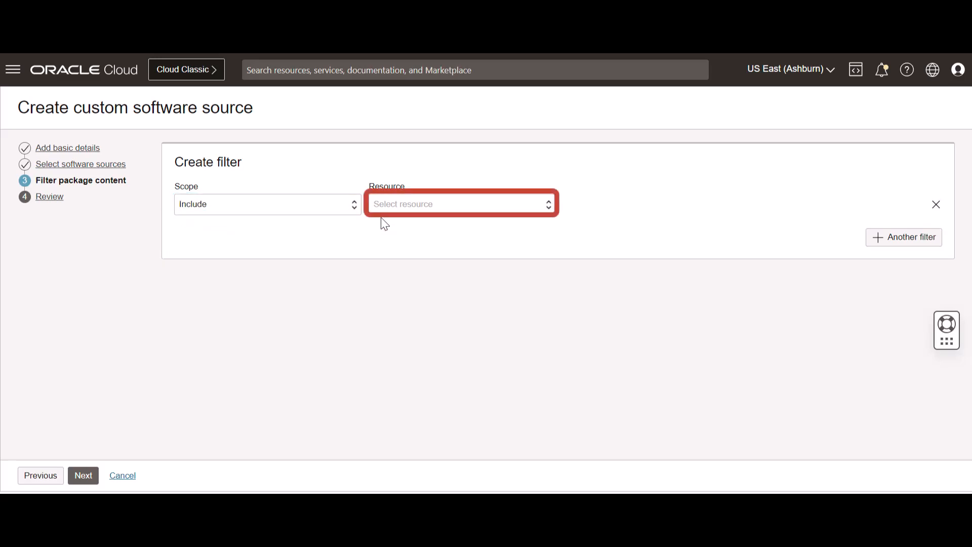
{"action": "left_click", "coordinate": [425, 205]}
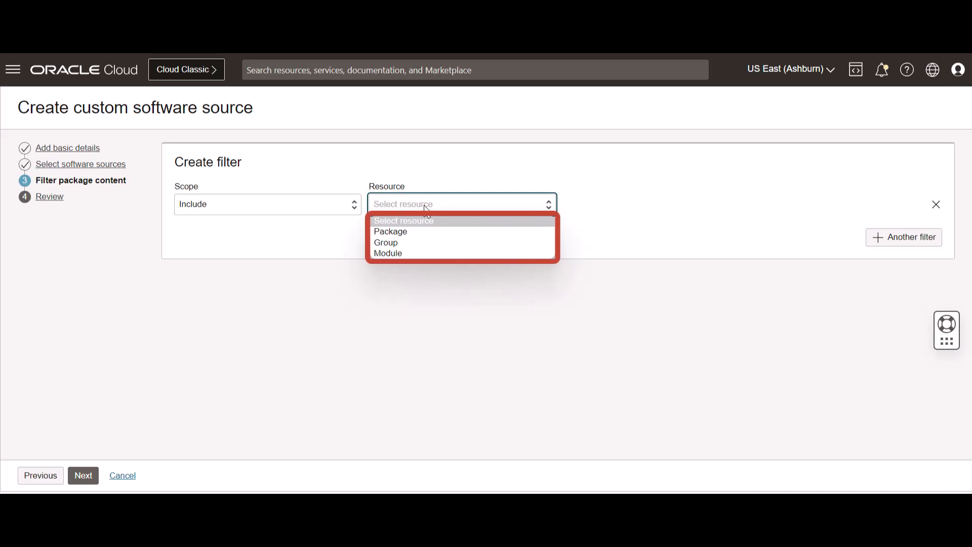
{"action": "left_click", "coordinate": [424, 242]}
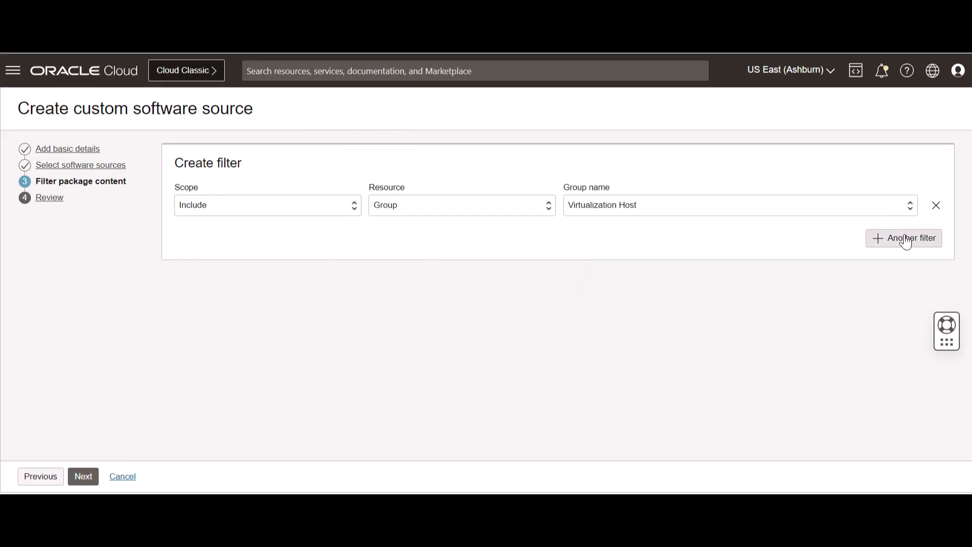
Add a second filter that includes the module virt with stream kvm_utils2 and profile common
{"action": "left_click", "coordinate": [903, 237]}
{"action": "left_click", "coordinate": [286, 251]}
{"action": "left_click", "coordinate": [213, 274]}
{"action": "left_click", "coordinate": [406, 248]}
{"action": "left_click", "coordinate": [421, 287]}
{"action": "left_click", "coordinate": [594, 249]}
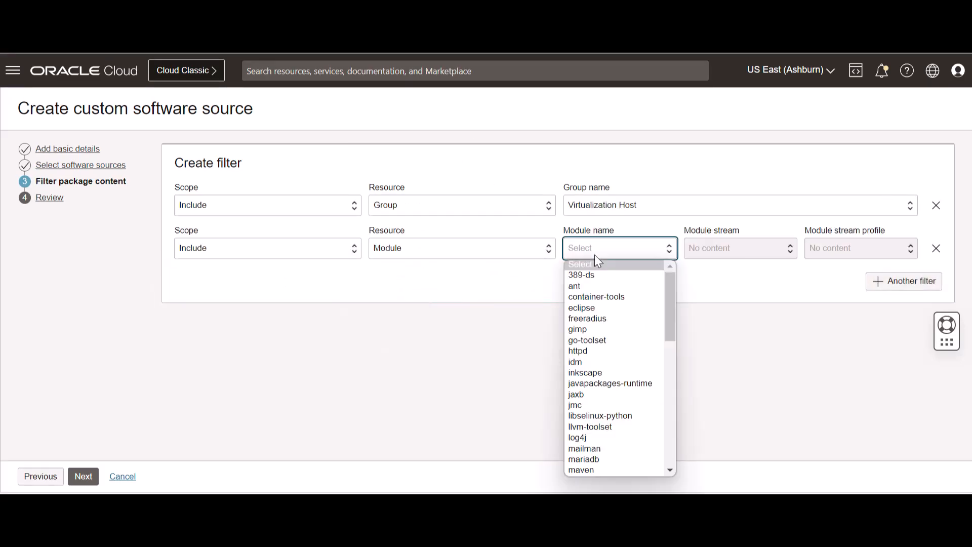
{"action": "scroll", "coordinate": [647, 470], "scroll_direction": "down", "scroll_amount": 6}
{"action": "left_click", "coordinate": [647, 469]}
{"action": "left_click", "coordinate": [734, 248]}
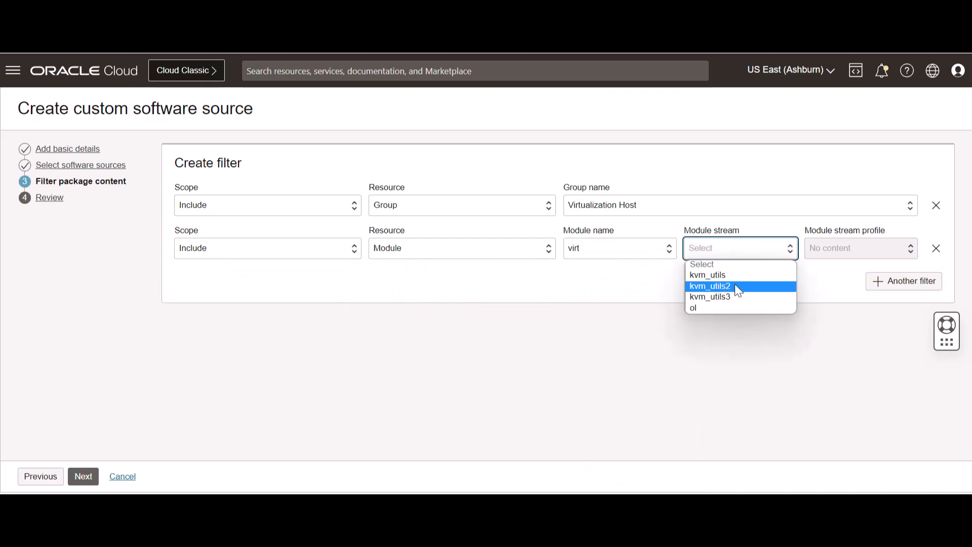
{"action": "left_click", "coordinate": [735, 285]}
{"action": "left_click", "coordinate": [855, 248]}
{"action": "left_click", "coordinate": [834, 278]}
Add a third filter that includes the package zsh at version 5.5.1-9.el8
{"action": "left_click", "coordinate": [904, 281]}
{"action": "left_click", "coordinate": [325, 300]}
{"action": "left_click", "coordinate": [263, 317]}
{"action": "left_click", "coordinate": [386, 297]}
{"action": "left_click", "coordinate": [456, 343]}
{"action": "left_click", "coordinate": [589, 297]}
{"action": "key", "text": "Tab"}
{"action": "type", "text": "5"}
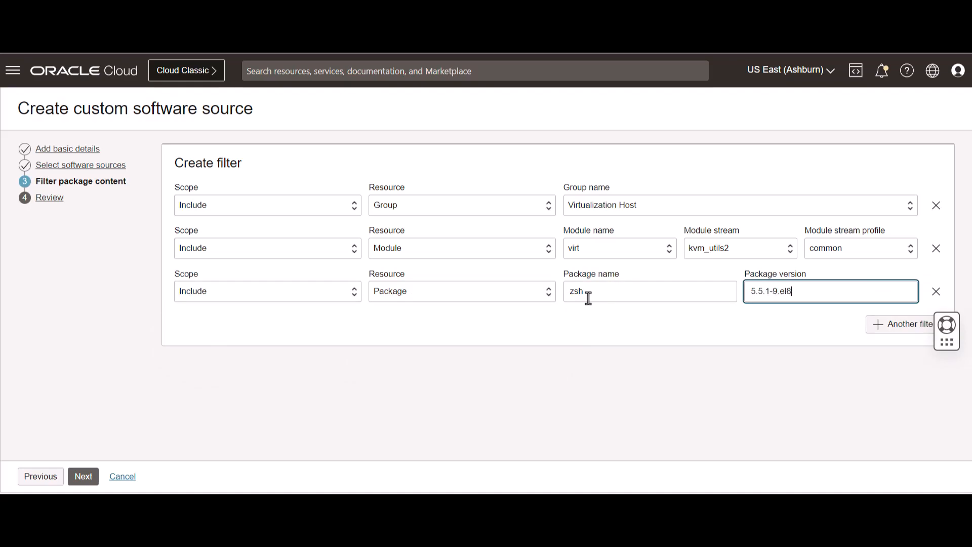
Add a fourth filter that excludes the package dmidecode, leaving its version blank
{"action": "left_click", "coordinate": [888, 329]}
{"action": "left_click", "coordinate": [304, 335]}
{"action": "left_click", "coordinate": [297, 373]}
{"action": "left_click", "coordinate": [429, 338]}
{"action": "left_click", "coordinate": [441, 361]}
{"action": "left_click", "coordinate": [607, 338]}
{"action": "type", "text": "dmidecode"}
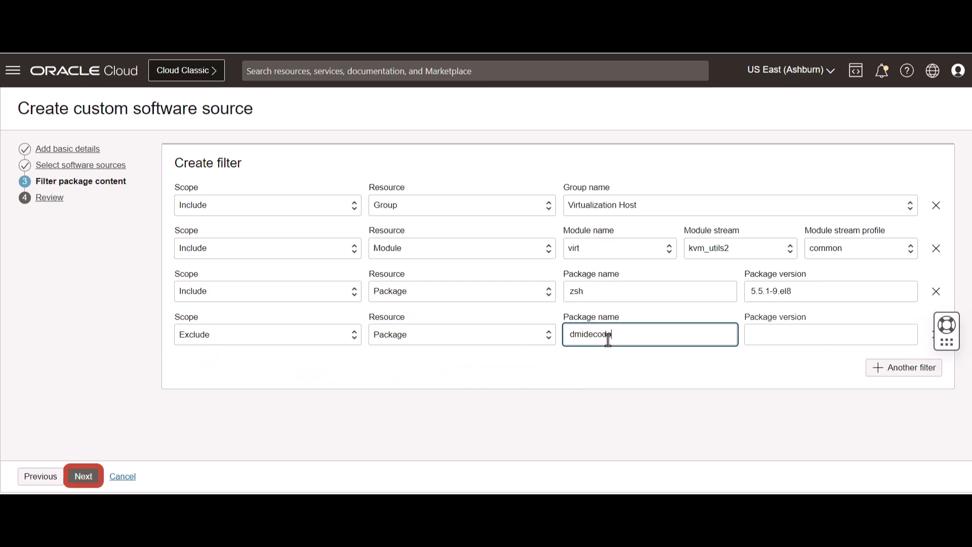
{"action": "left_click", "coordinate": [773, 386]}
Review the custom software source details and submit them to create the source
{"action": "left_click", "coordinate": [83, 476]}
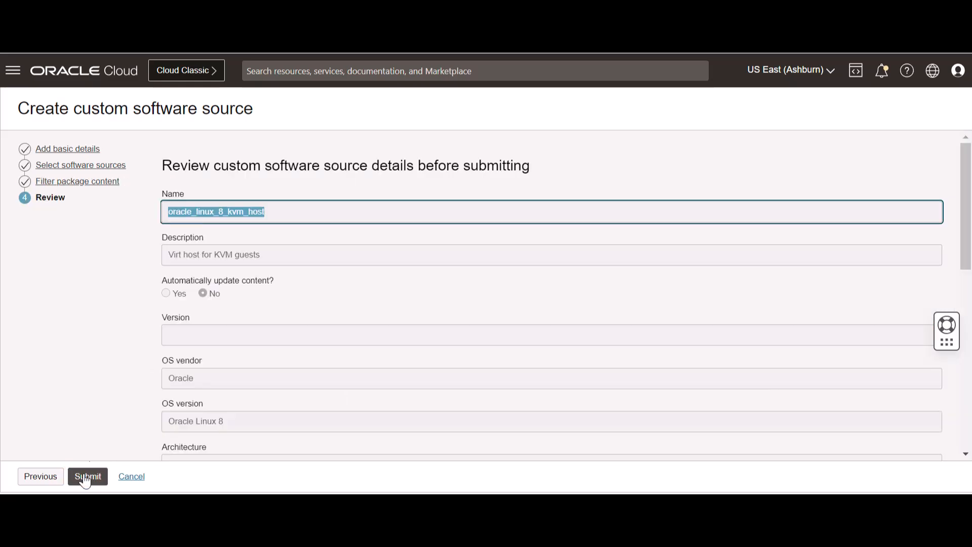
{"action": "scroll", "coordinate": [906, 247], "scroll_direction": "down", "scroll_amount": 10}
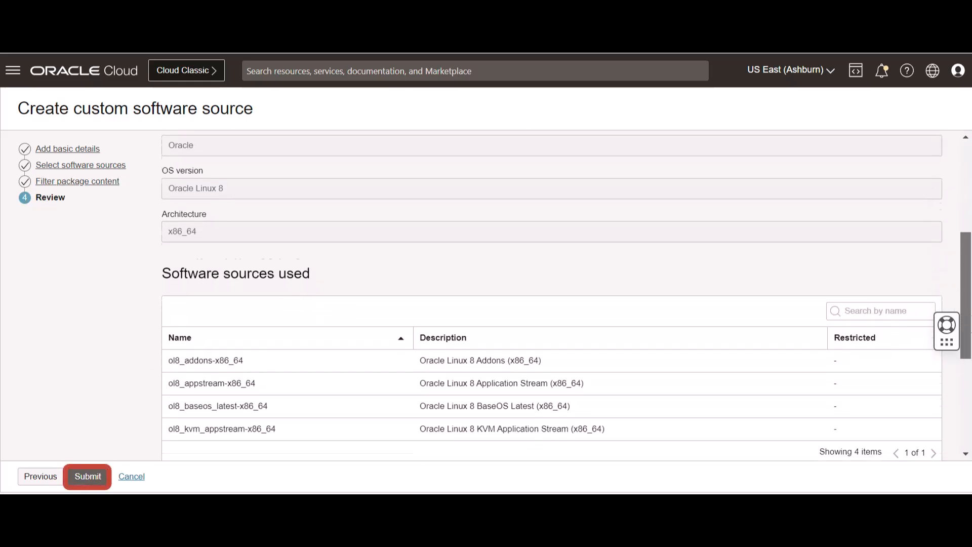
{"action": "left_click", "coordinate": [87, 476]}
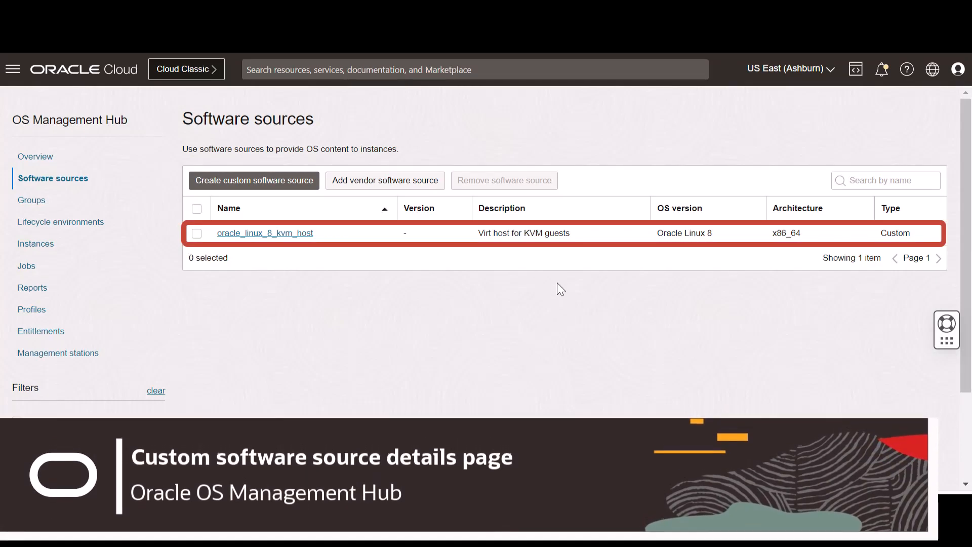
Open the details of oracle_linux_8_kvm_host and examine its available packages and filters
{"action": "left_click", "coordinate": [274, 234]}
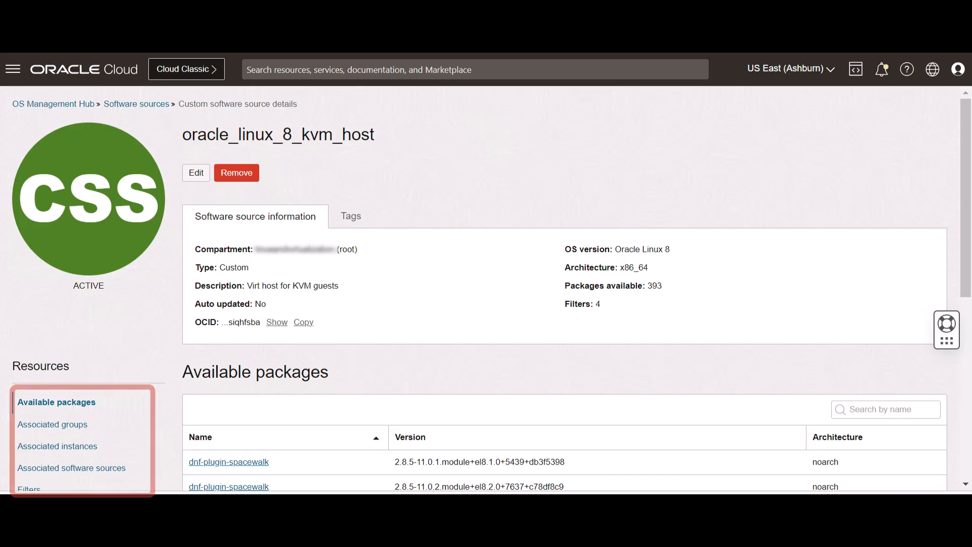
{"action": "scroll", "coordinate": [564, 288], "scroll_direction": "down", "scroll_amount": 3}
{"action": "scroll", "coordinate": [564, 288], "scroll_direction": "down", "scroll_amount": 2}
{"action": "scroll", "coordinate": [564, 288], "scroll_direction": "up", "scroll_amount": 2}
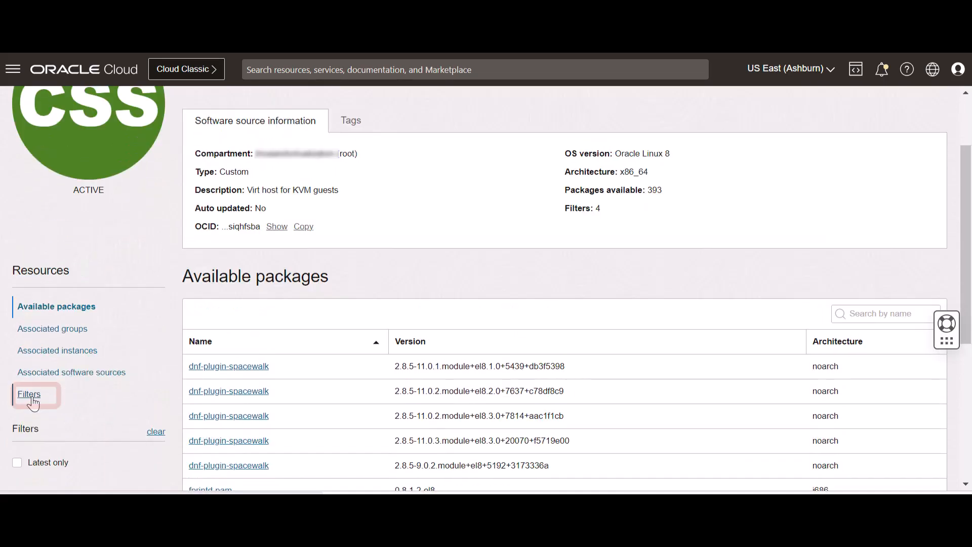
{"action": "left_click", "coordinate": [29, 394]}
{"action": "left_click", "coordinate": [208, 317]}
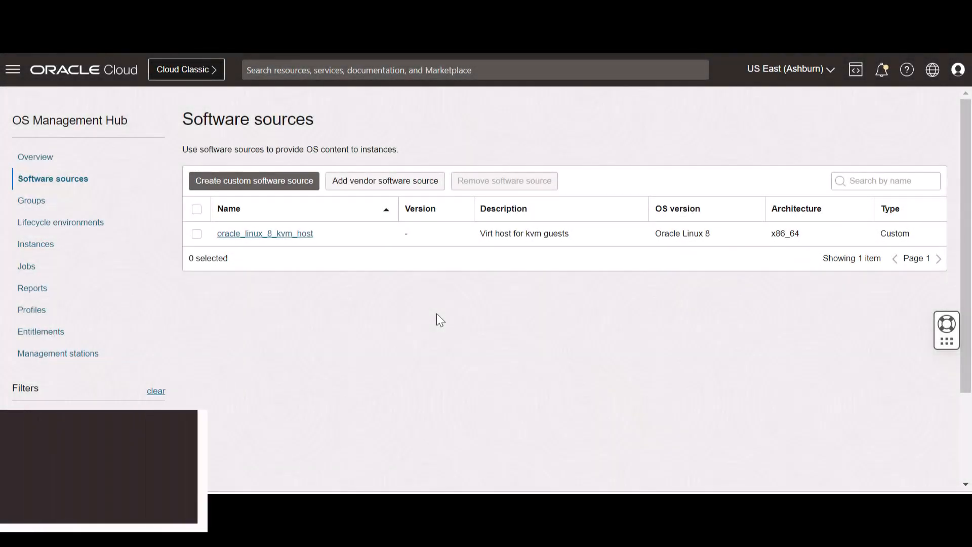
Remove the custom software source oracle_linux_8_kvm_host from the software sources list
{"action": "left_click", "coordinate": [196, 233]}
{"action": "left_click", "coordinate": [501, 183]}
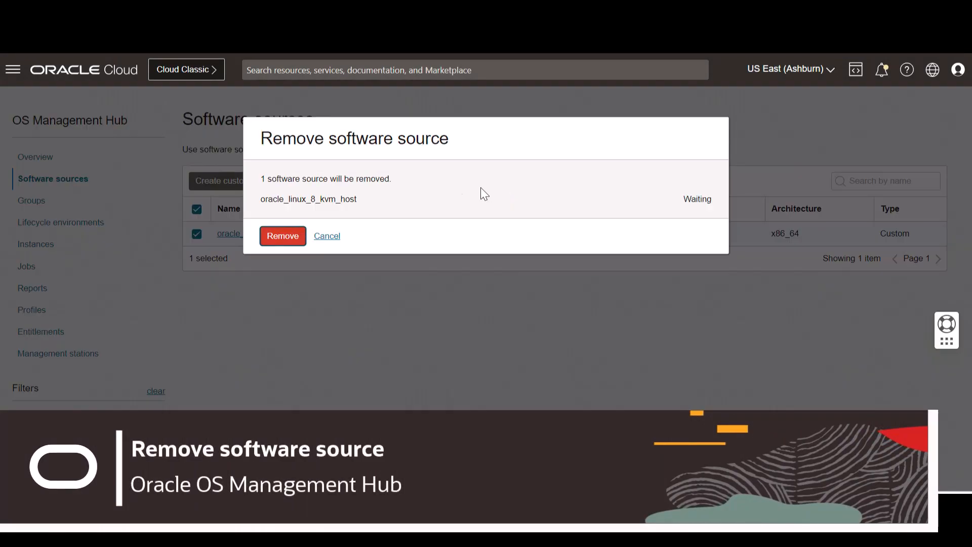
{"action": "left_click", "coordinate": [284, 237]}
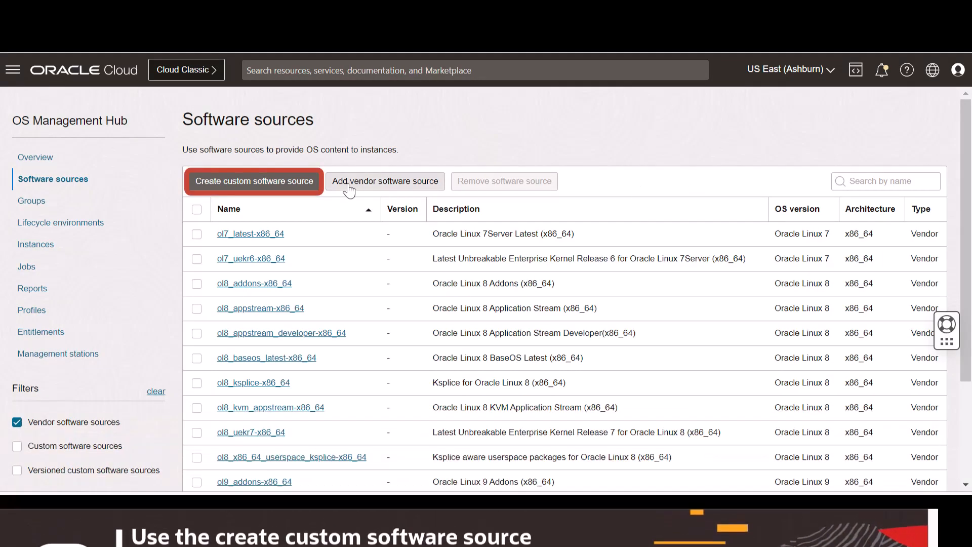
Start a custom software source named oracle_linux_8_kvm_host_v1, described as "versioned ol8 kvm host 7-23", with version 07.2023
{"action": "left_click", "coordinate": [278, 185]}
{"action": "type", "text": "oracle_linux_8_kvm_host_v1"}
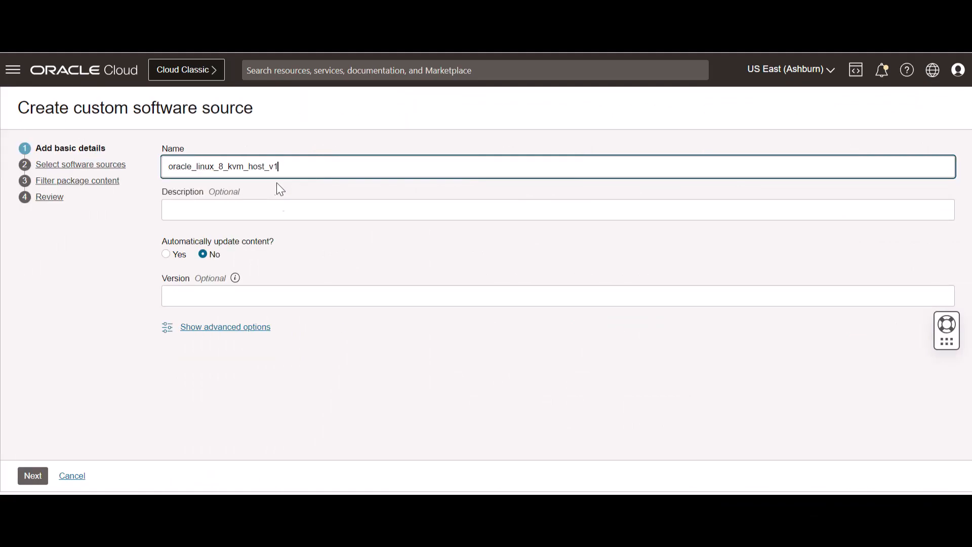
{"action": "key", "text": "Tab"}
{"action": "type", "text": "versioned ol8"}
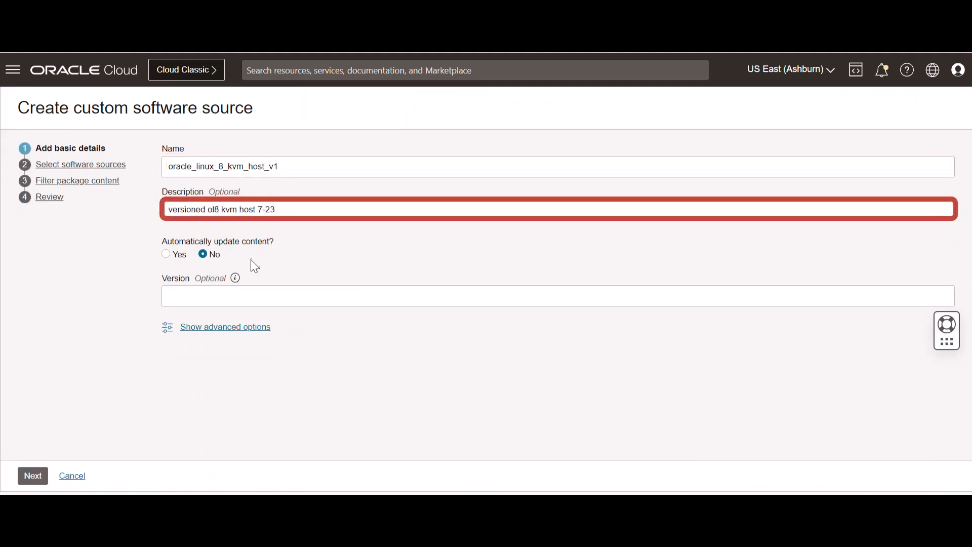
{"action": "key", "text": "Tab"}
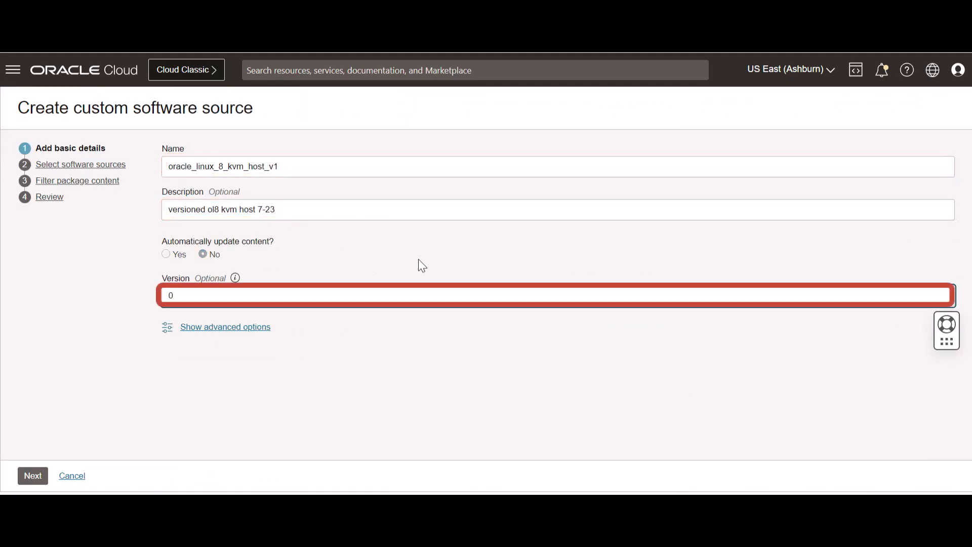
{"action": "type", "text": "07.2023"}
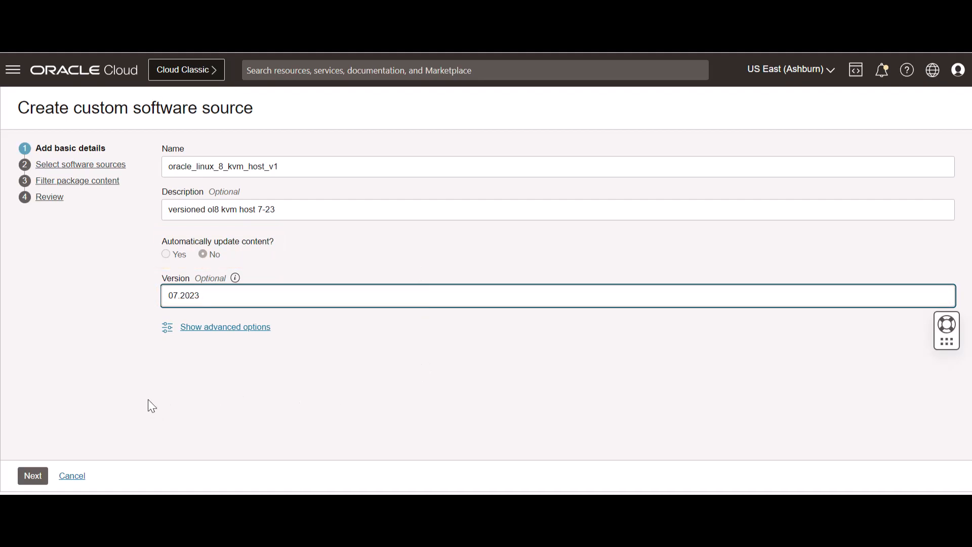
Set the OS vendor to Oracle, the OS version to Oracle Linux 8 and the architecture to x86_64
{"action": "left_click", "coordinate": [30, 477]}
{"action": "left_click", "coordinate": [236, 195]}
{"action": "left_click", "coordinate": [236, 213]}
{"action": "left_click", "coordinate": [245, 232]}
{"action": "left_click", "coordinate": [244, 269]}
{"action": "left_click", "coordinate": [248, 274]}
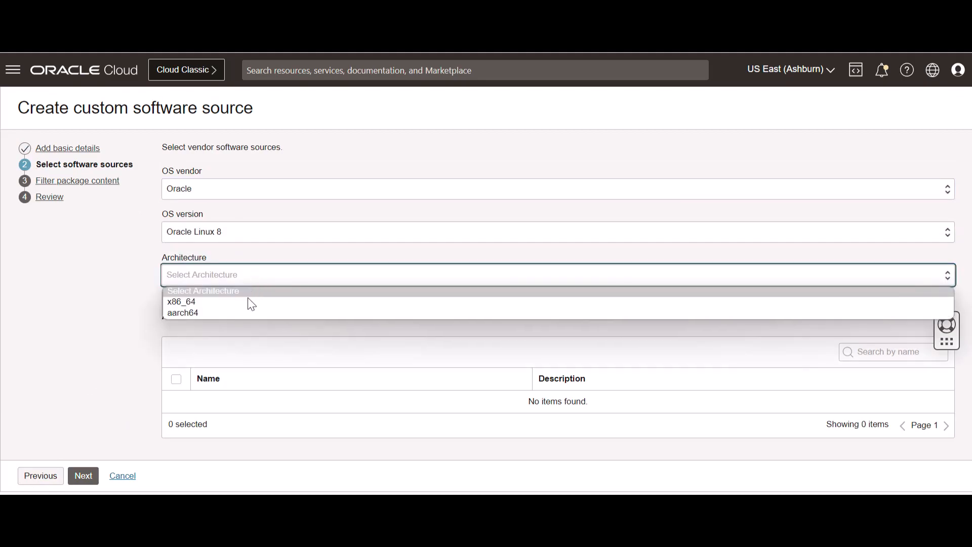
{"action": "left_click", "coordinate": [252, 301]}
Select the vendor software sources ol8_addons-x86_64, ol8_appstream-x86_64, ol8_baseos_latest-x86_64 and ol8_kvm_appstream-x86_64
{"action": "scroll", "coordinate": [253, 324], "scroll_direction": "down", "scroll_amount": 2}
{"action": "left_click", "coordinate": [176, 326]}
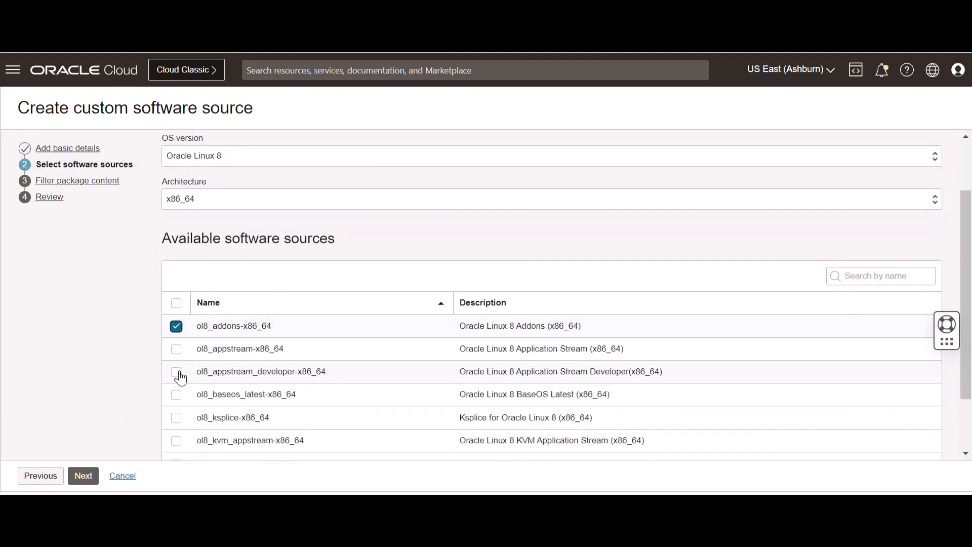
{"action": "left_click", "coordinate": [176, 349]}
{"action": "left_click", "coordinate": [176, 394]}
{"action": "left_click", "coordinate": [176, 440]}
Continue to package filtering and create a filter that includes the group Virtualization Host
{"action": "left_click", "coordinate": [83, 476]}
{"action": "left_click", "coordinate": [417, 207]}
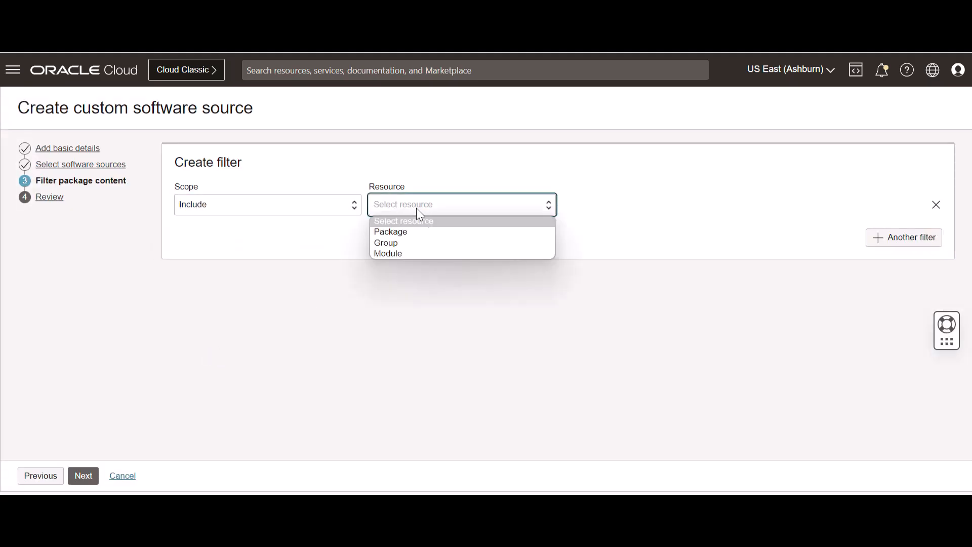
{"action": "left_click", "coordinate": [401, 241]}
{"action": "left_click", "coordinate": [729, 205]}
{"action": "left_click", "coordinate": [608, 351]}
Add a second filter with the scope Include and choose its resource type
{"action": "left_click", "coordinate": [903, 237]}
{"action": "left_click", "coordinate": [267, 247]}
{"action": "left_click", "coordinate": [271, 274]}
{"action": "left_click", "coordinate": [428, 248]}
{"action": "left_click", "coordinate": [425, 278]}
{"action": "left_click", "coordinate": [423, 248]}
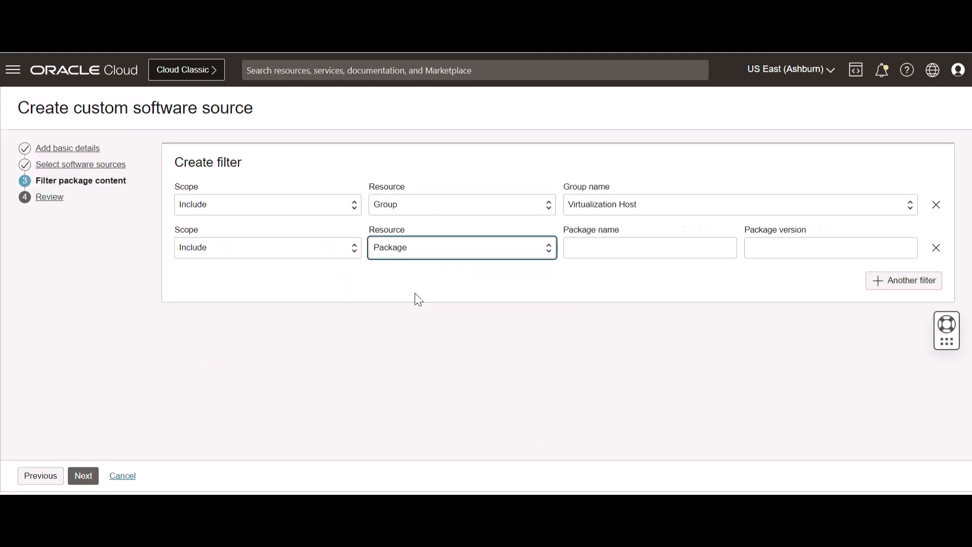
{"action": "left_click", "coordinate": [415, 294]}
Complete the remaining package content filter details and submit the versioned custom software source
{"action": "left_click", "coordinate": [619, 248]}
{"action": "left_click", "coordinate": [597, 466]}
{"action": "left_click", "coordinate": [734, 248]}
{"action": "left_click", "coordinate": [727, 286]}
{"action": "left_click", "coordinate": [856, 248]}
{"action": "left_click", "coordinate": [424, 318]}
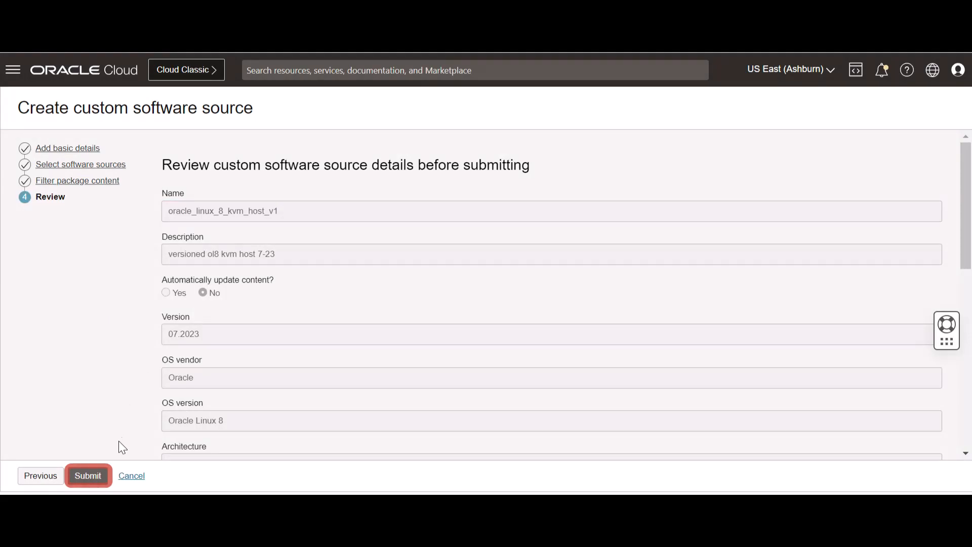
{"action": "left_click", "coordinate": [89, 475]}
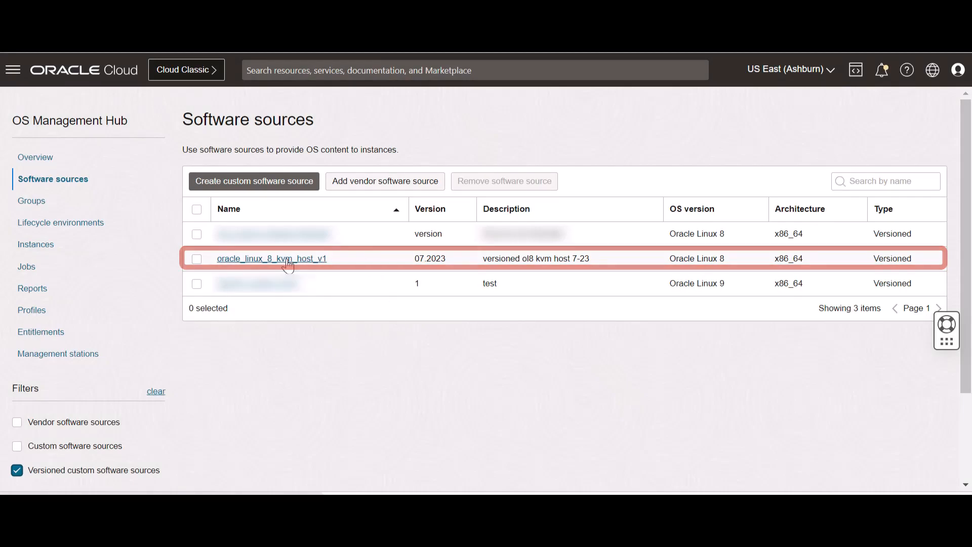
Open the details of oracle_linux_8_kvm_host_v1 and examine its source information and available packages
{"action": "left_click", "coordinate": [315, 259]}
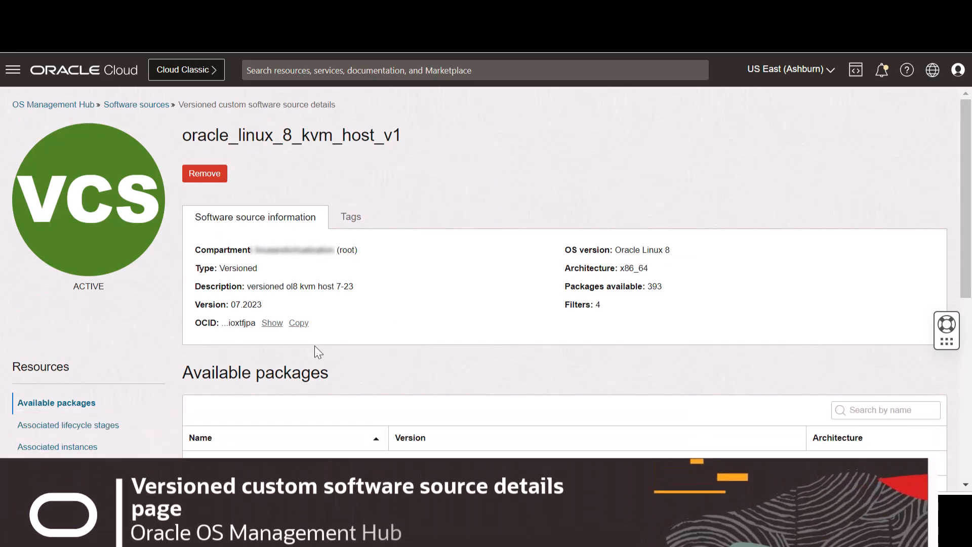
{"action": "scroll", "coordinate": [315, 345], "scroll_direction": "down", "scroll_amount": 1}
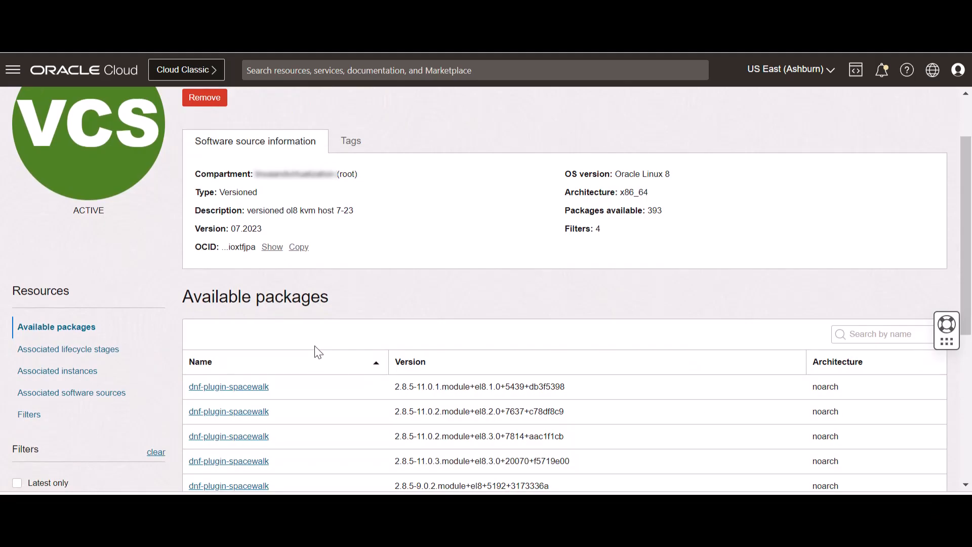